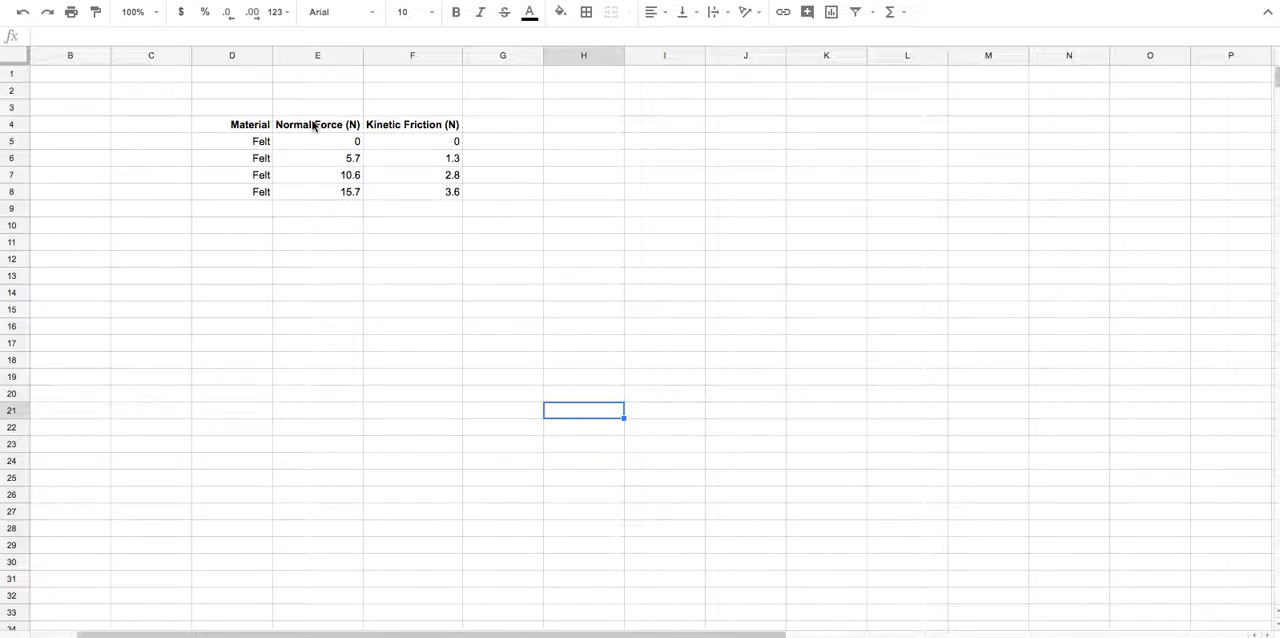
Insert a chart from the Normal Force and Kinetic Friction data in E4:F8 and place it beside the table
{"action": "left_click_drag", "start_coordinate": [310, 127], "coordinate": [416, 201]}
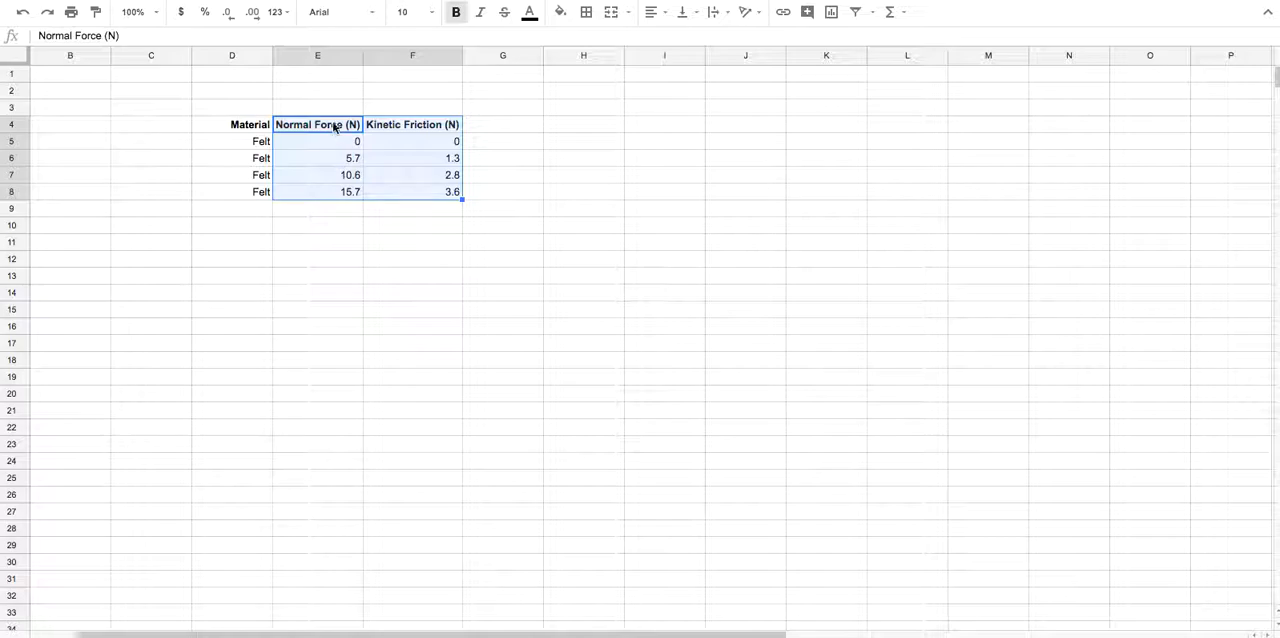
{"action": "left_click", "coordinate": [166, 1]}
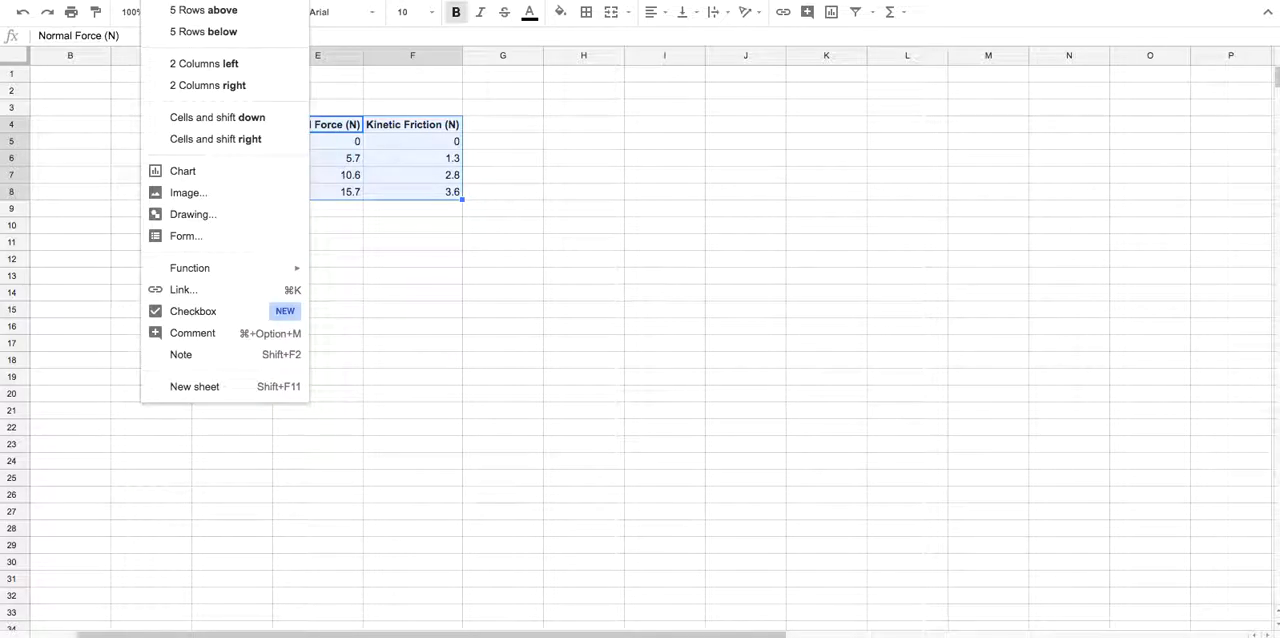
{"action": "left_click", "coordinate": [183, 174]}
{"action": "left_click_drag", "start_coordinate": [418, 250], "coordinate": [631, 208]}
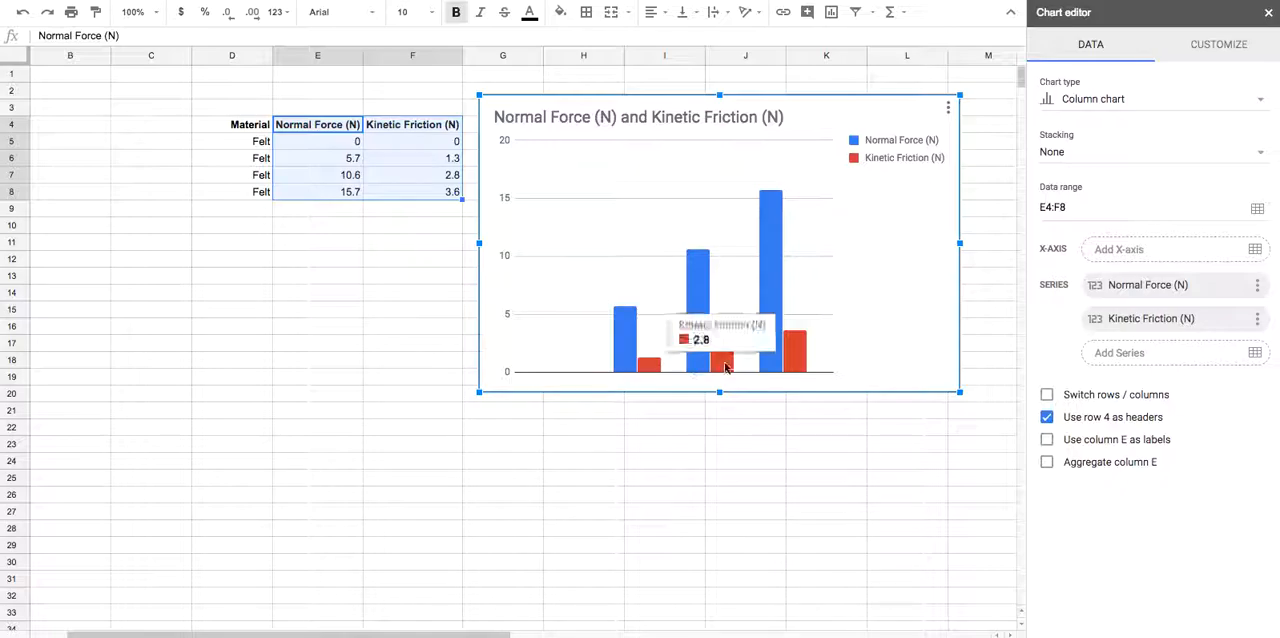
Change the chart to a scatter chart that uses column E as labels and does not use row 4 as headers
{"action": "mouse_move", "coordinate": [701, 372]}
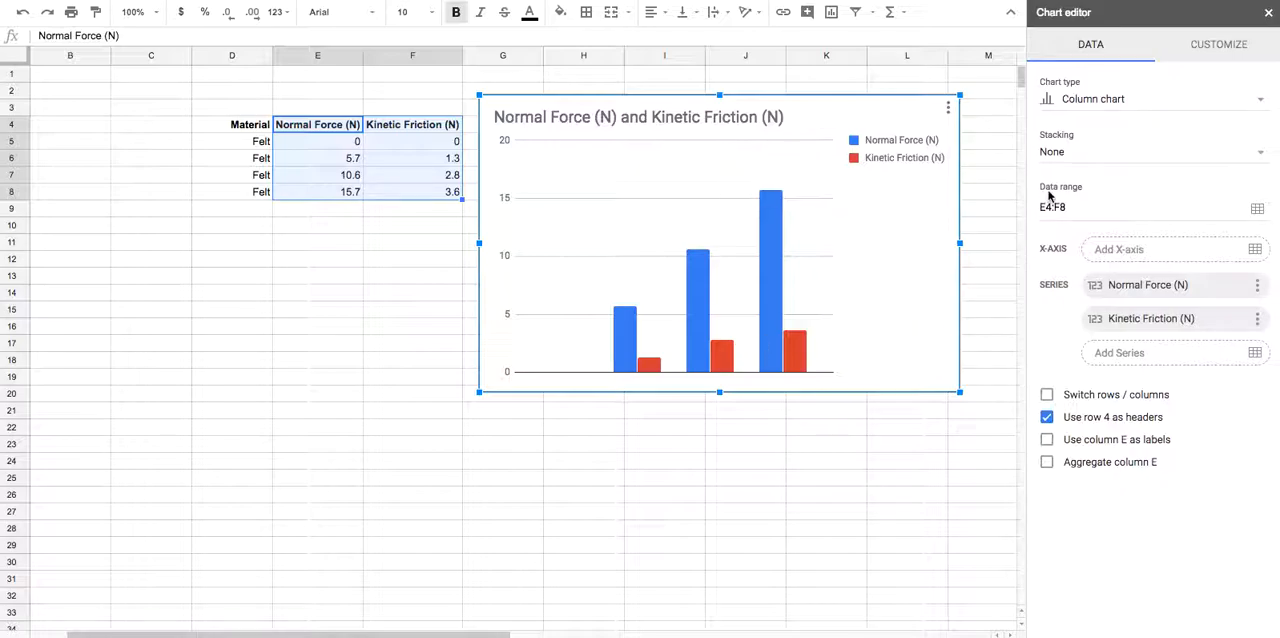
{"action": "left_click", "coordinate": [1092, 104]}
{"action": "scroll", "coordinate": [1088, 318], "scroll_direction": "down", "scroll_amount": 5}
{"action": "left_click", "coordinate": [1066, 430]}
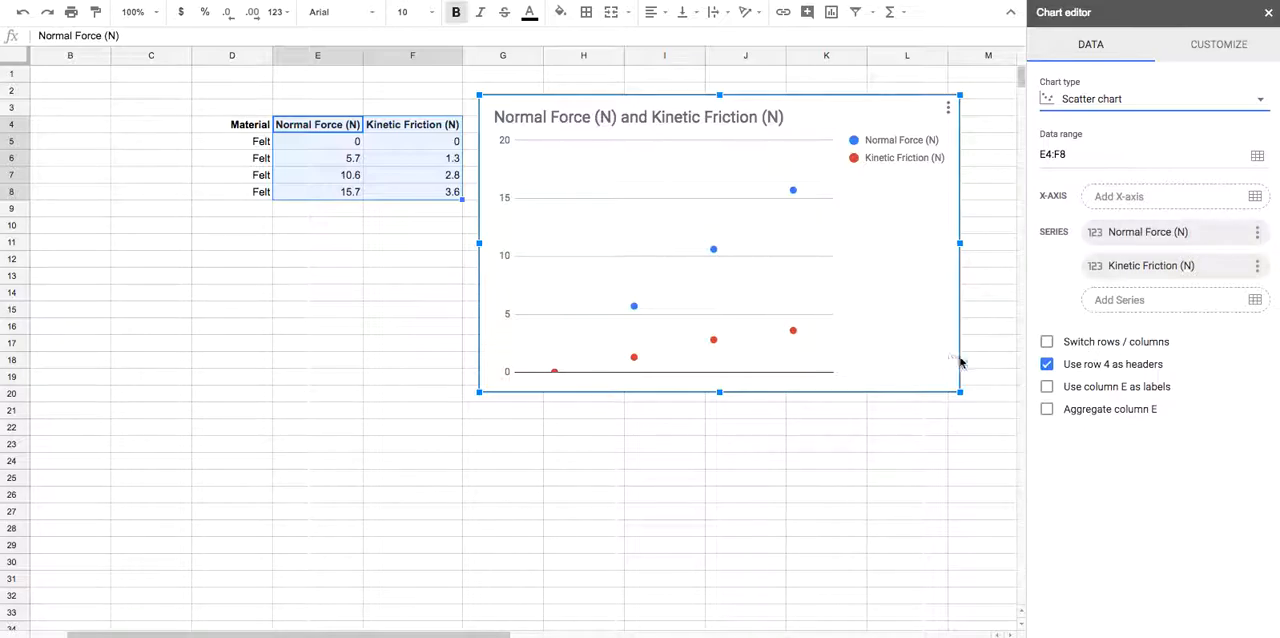
{"action": "left_click", "coordinate": [1047, 388]}
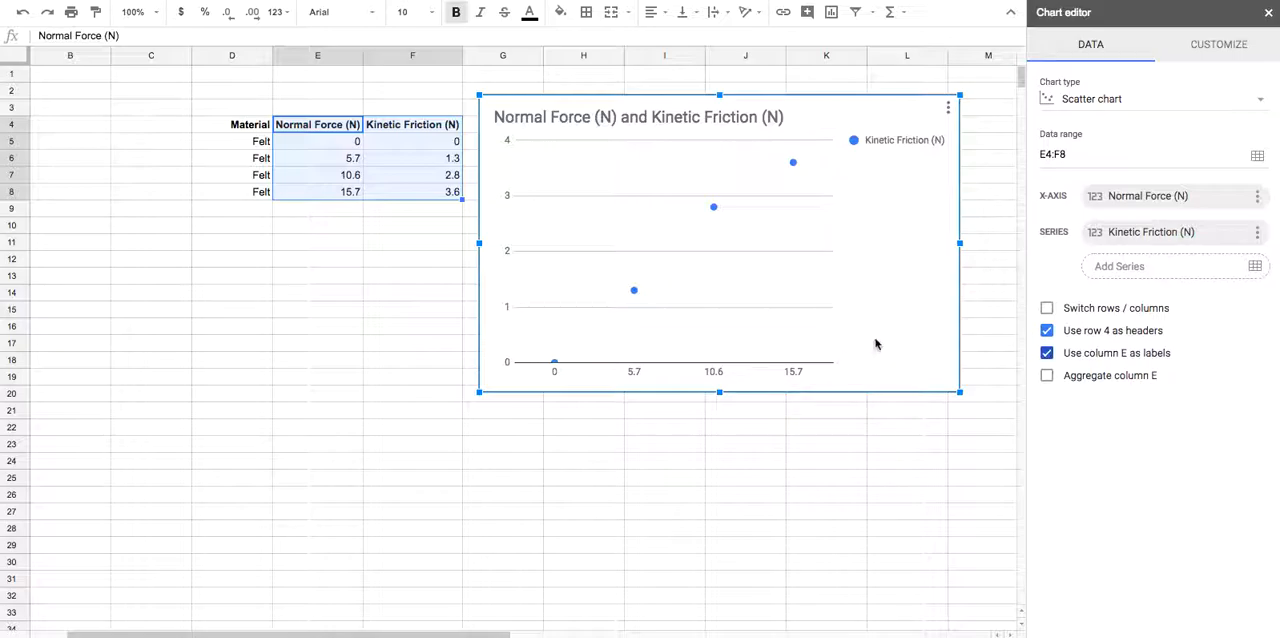
{"action": "left_click", "coordinate": [1047, 331]}
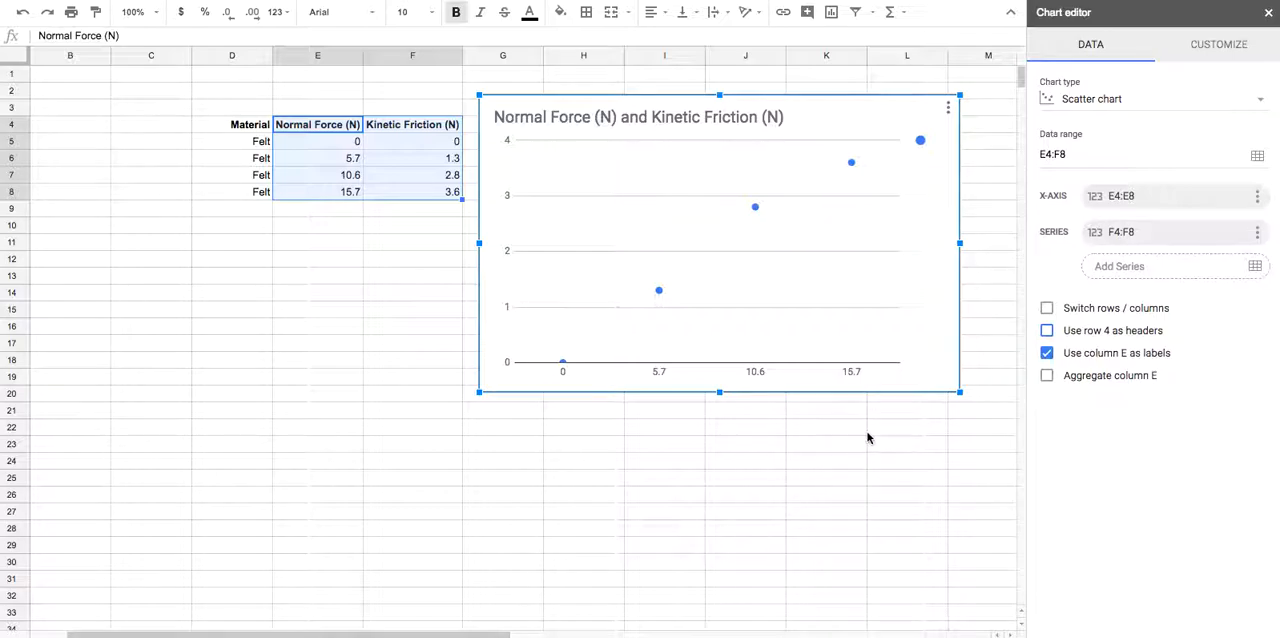
Change the chart title to "Kinetic Friction (N) vs Normal Force (N)"
{"action": "left_click", "coordinate": [1216, 47]}
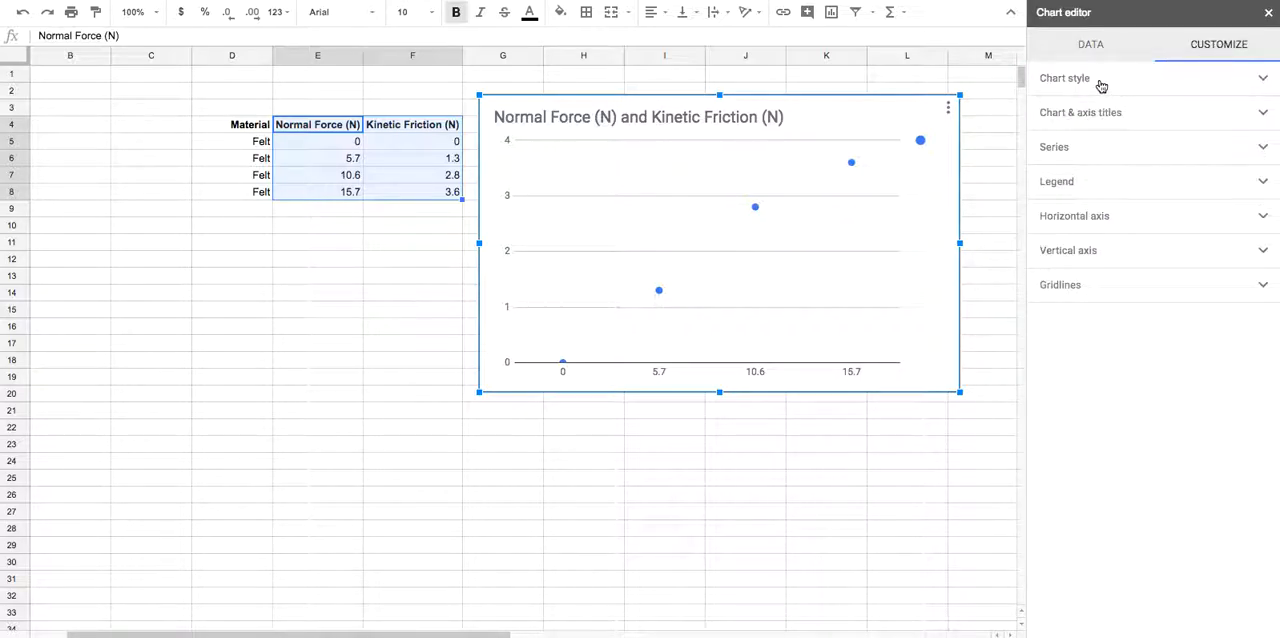
{"action": "left_click", "coordinate": [1088, 115]}
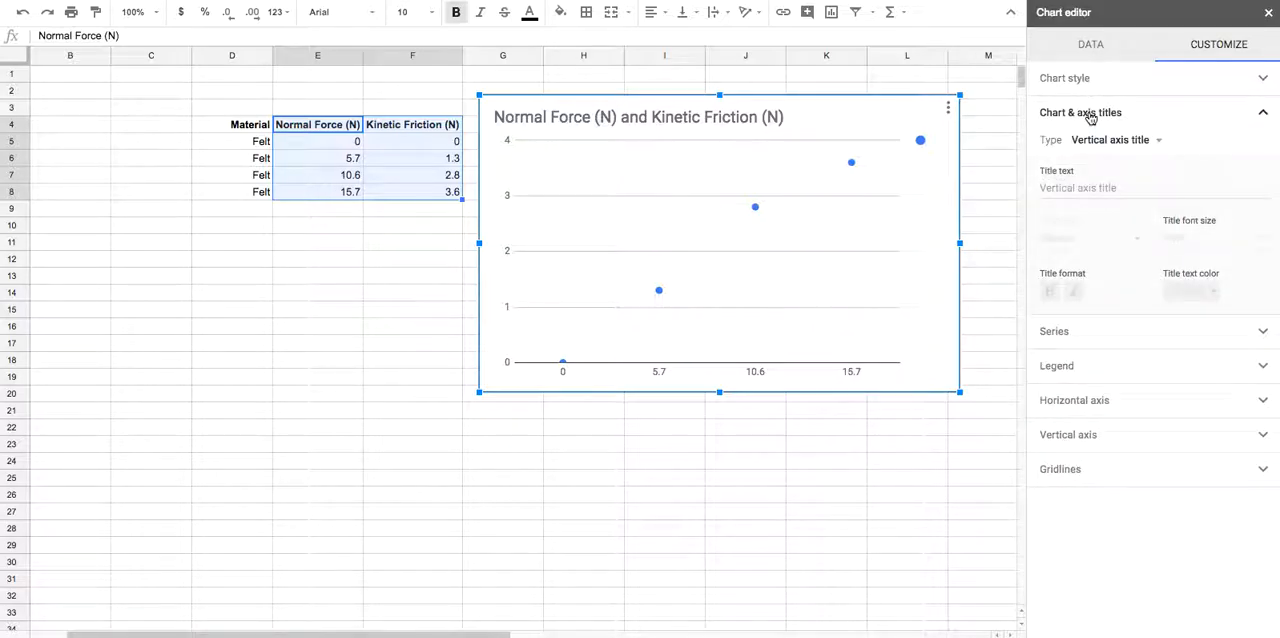
{"action": "left_click", "coordinate": [1110, 140]}
{"action": "left_click", "coordinate": [1110, 80]}
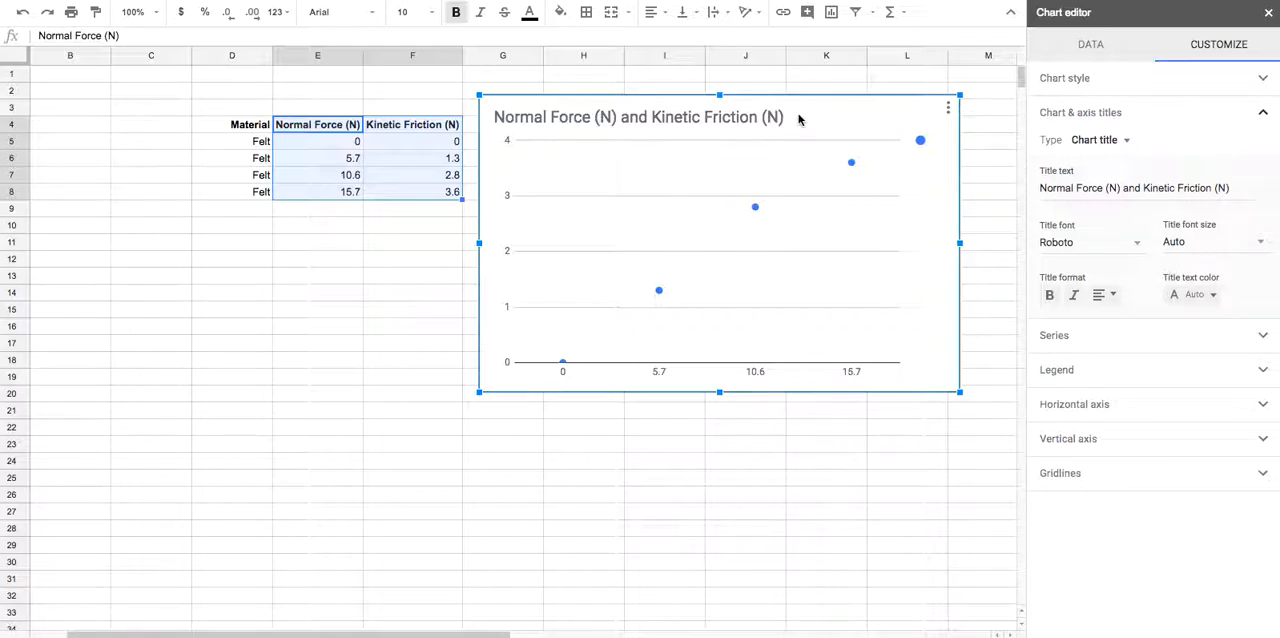
{"action": "left_click_drag", "start_coordinate": [1230, 188], "coordinate": [1146, 188]}
{"action": "key", "text": "ctrl+c"}
{"action": "key", "text": "BackSpace"}
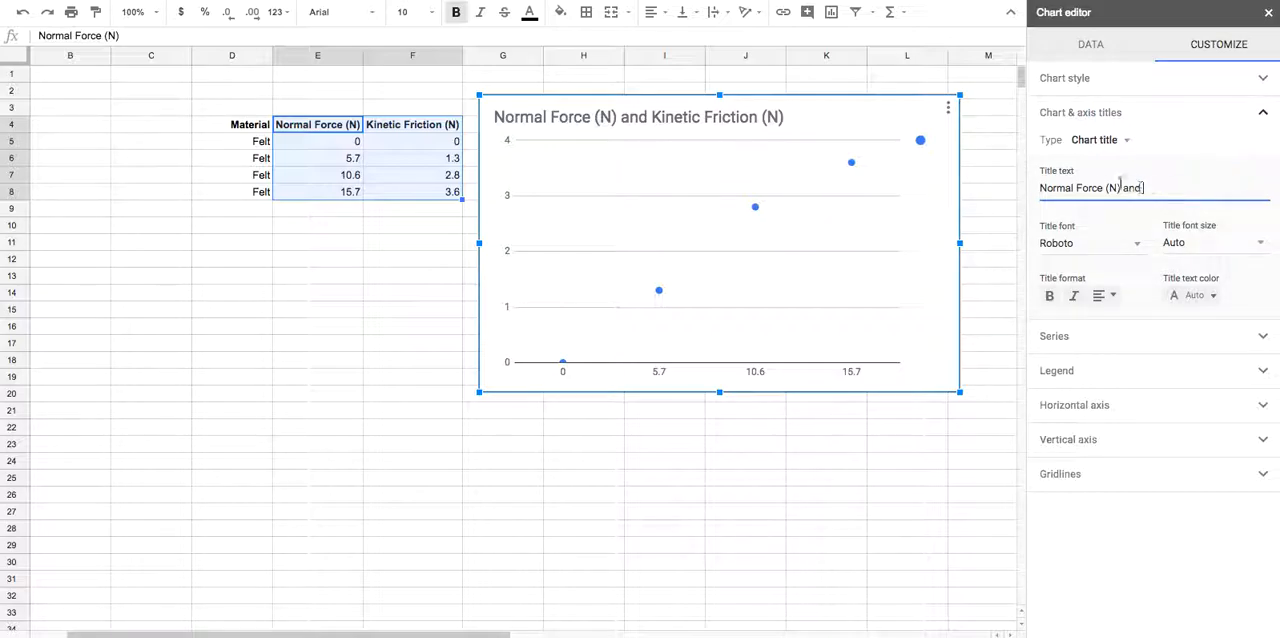
{"action": "key", "text": "ctrl+v"}
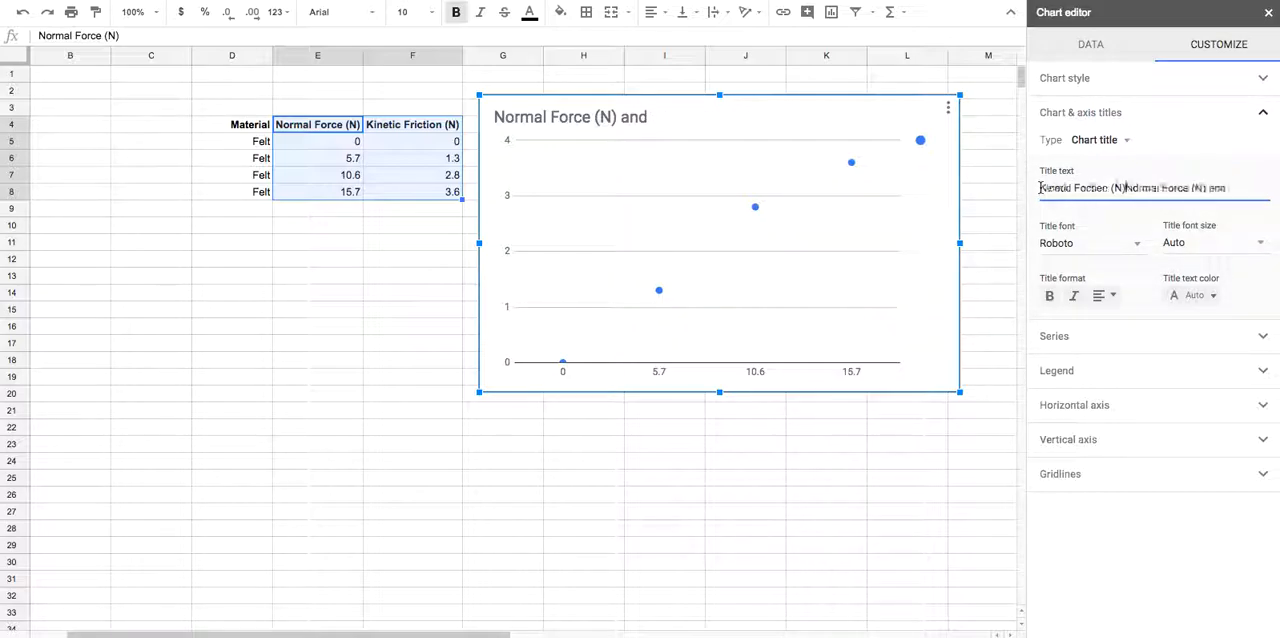
{"action": "type", "text": "vs"}
{"action": "double_click", "coordinate": [1232, 188]}
{"action": "key", "text": "BackSpace"}
{"action": "key", "text": "BackSpace"}
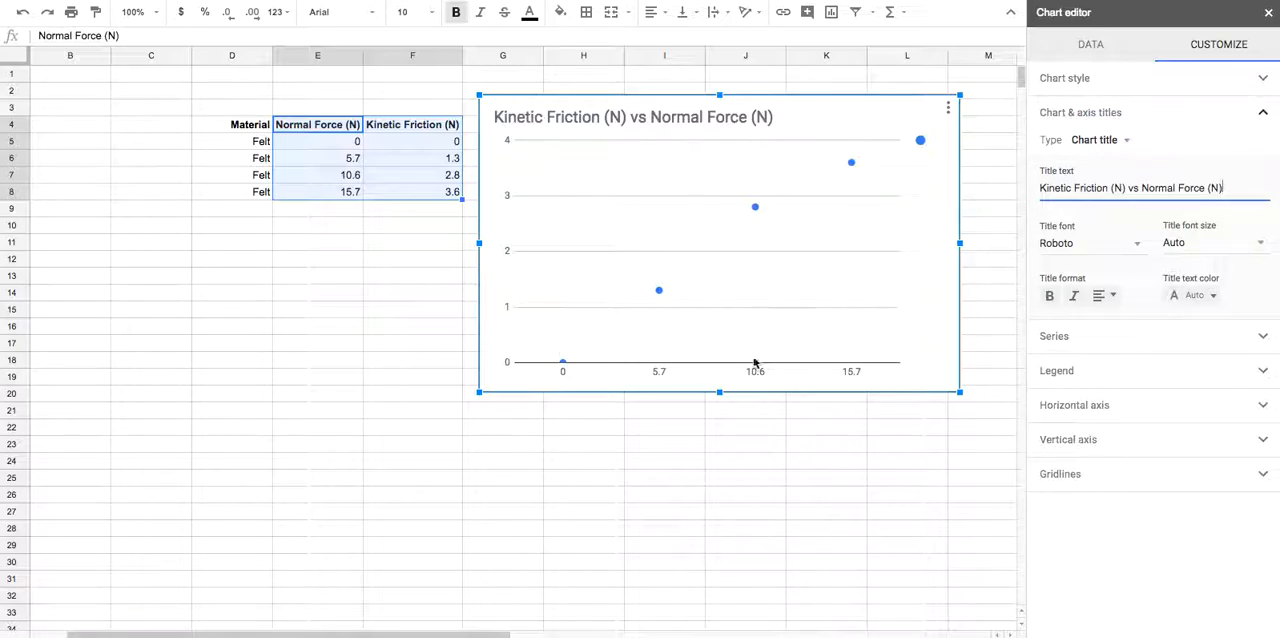
Set the chart's horizontal axis title to "Normal Force (N)"
{"action": "left_click", "coordinate": [1122, 140]}
{"action": "left_click", "coordinate": [1128, 186]}
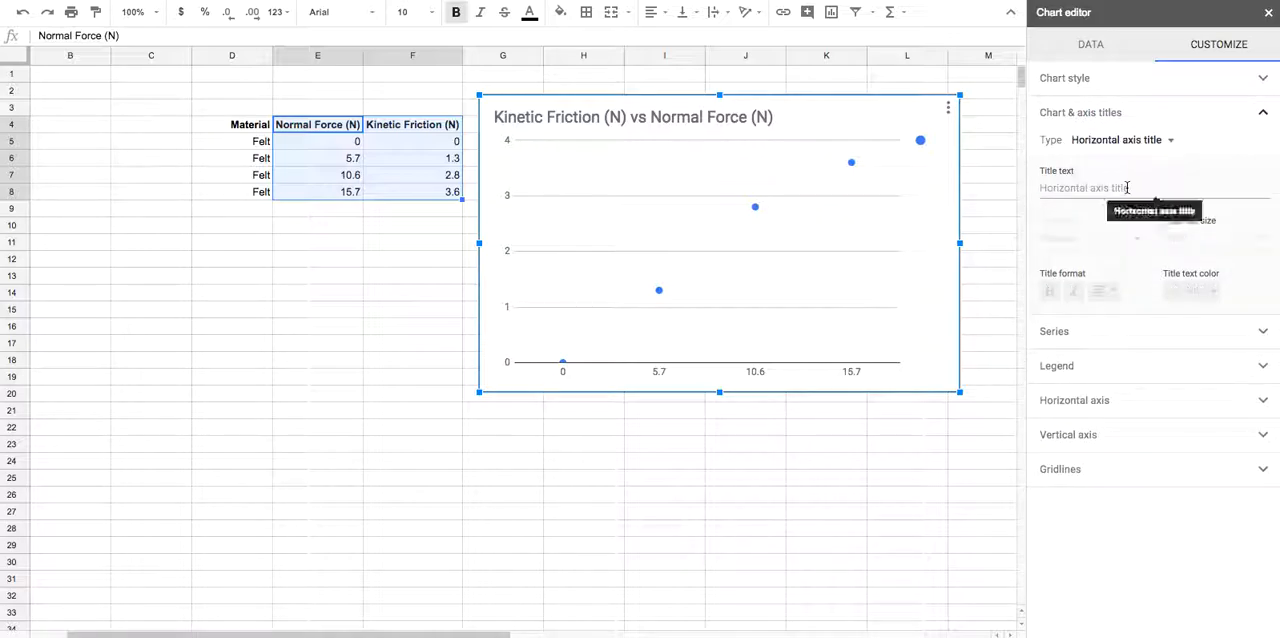
{"action": "left_click", "coordinate": [1058, 189]}
{"action": "type", "text": "Normal Force"}
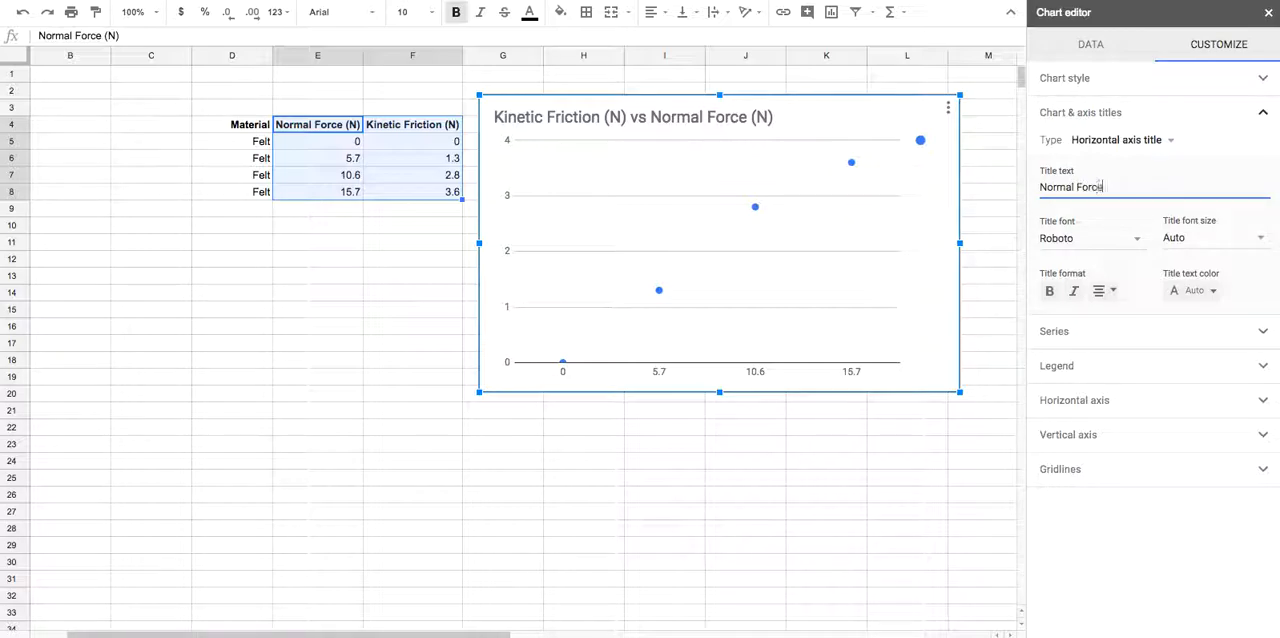
{"action": "type", "text": " (N)"}
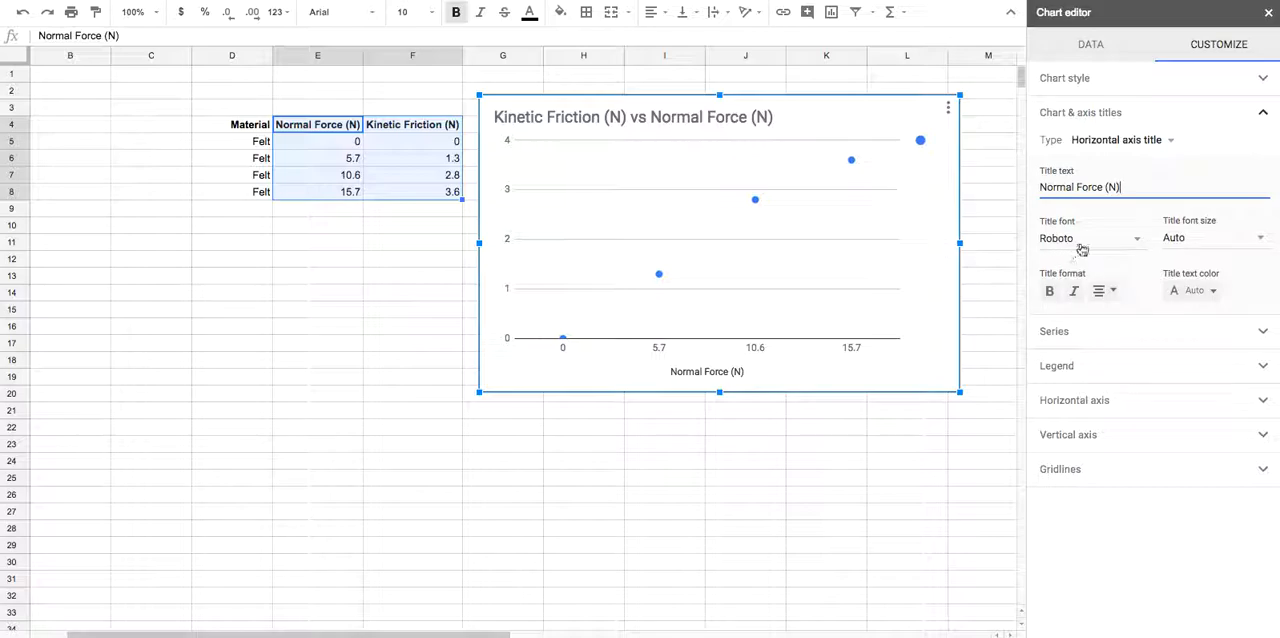
Set the chart's vertical axis title to "Kinetic Force (N)"
{"action": "left_click", "coordinate": [1168, 143]}
{"action": "left_click", "coordinate": [1150, 164]}
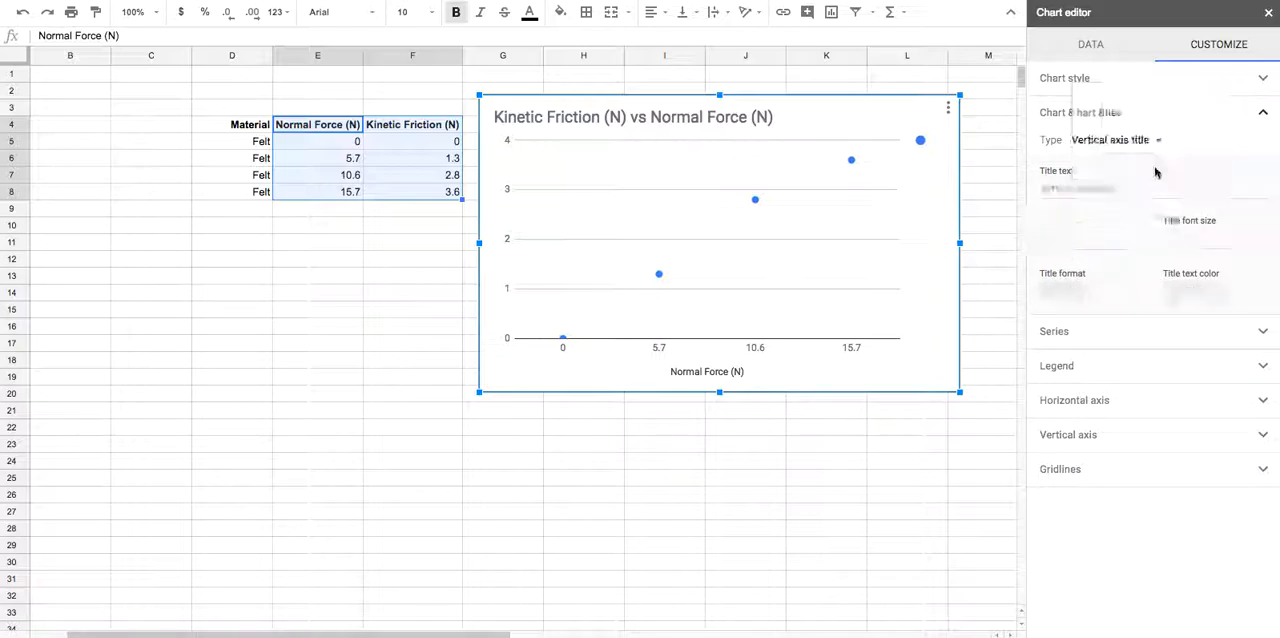
{"action": "left_click", "coordinate": [1053, 190]}
{"action": "type", "text": "Kinetic Force (N"}
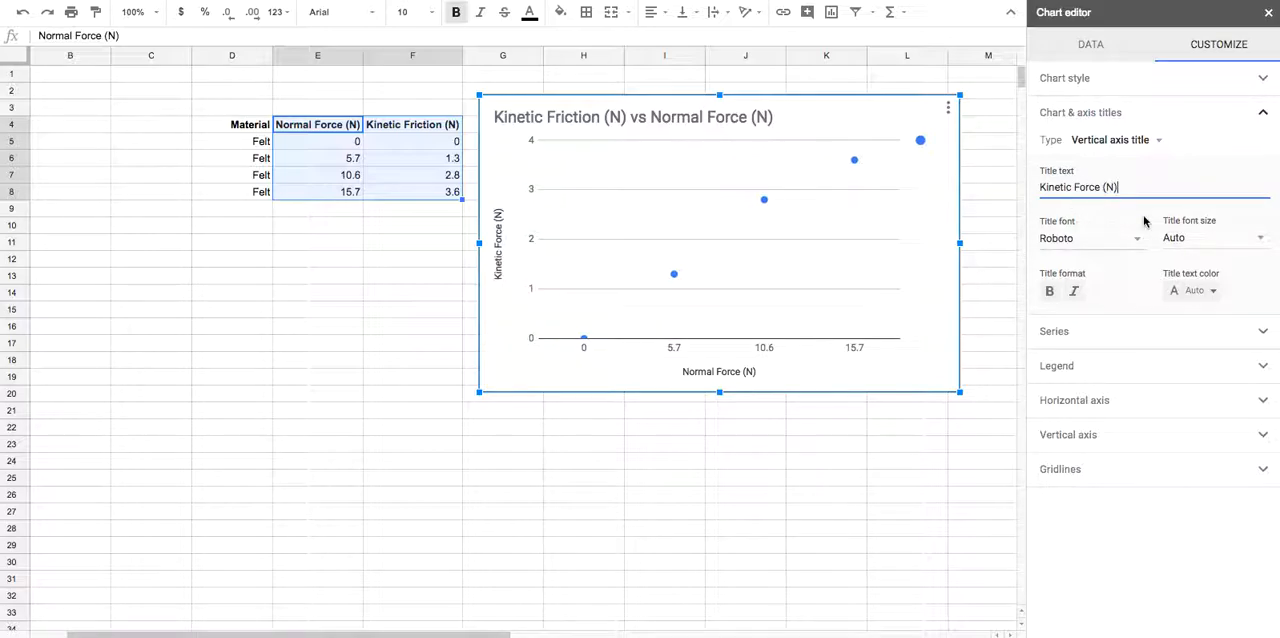
Add a trendline to the data series, keeping its type Linear
{"action": "left_click", "coordinate": [1124, 339]}
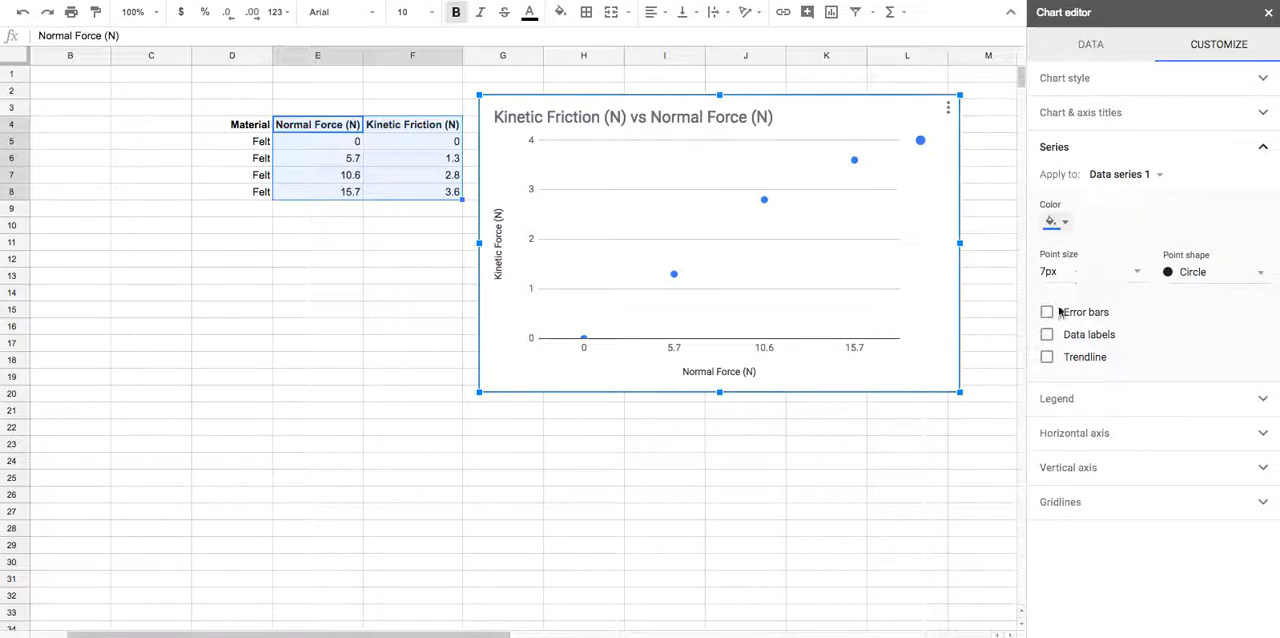
{"action": "left_click", "coordinate": [1047, 357]}
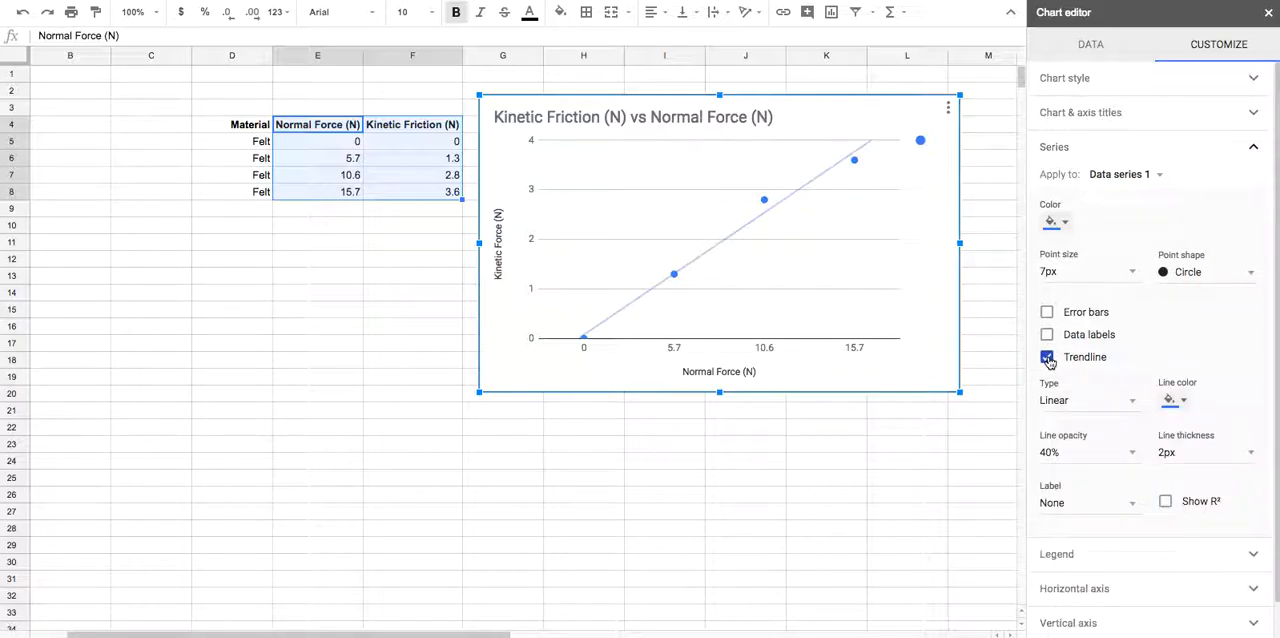
{"action": "left_click", "coordinate": [1112, 405]}
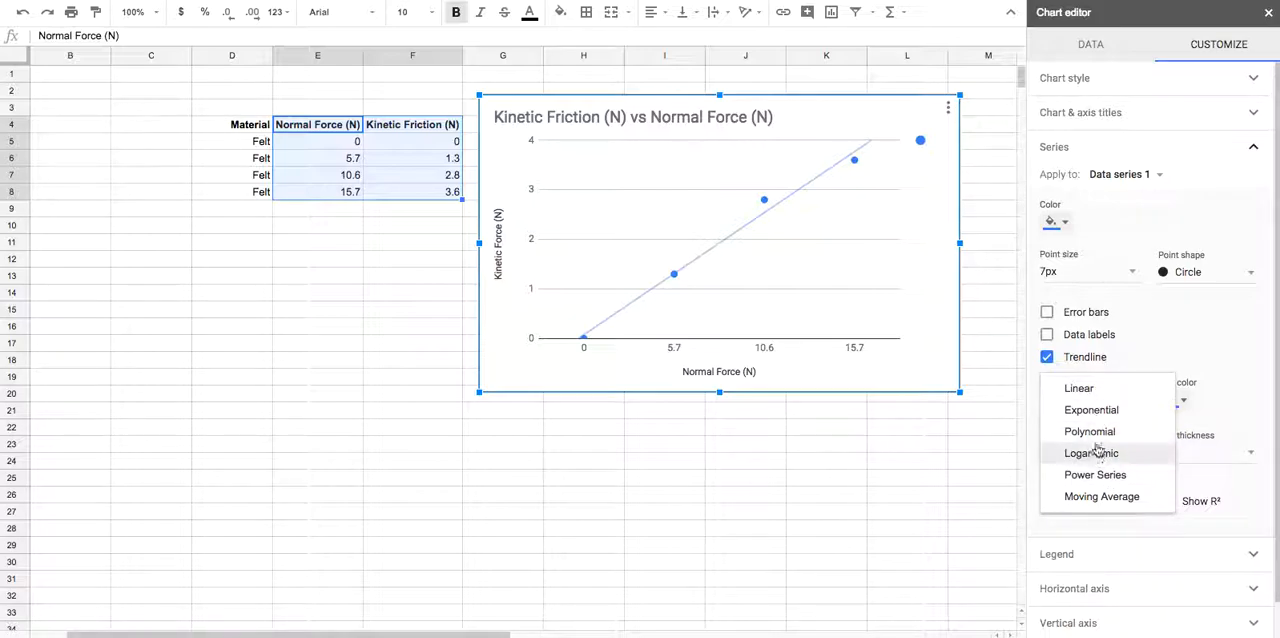
{"action": "left_click", "coordinate": [1127, 345]}
{"action": "left_click", "coordinate": [1127, 345]}
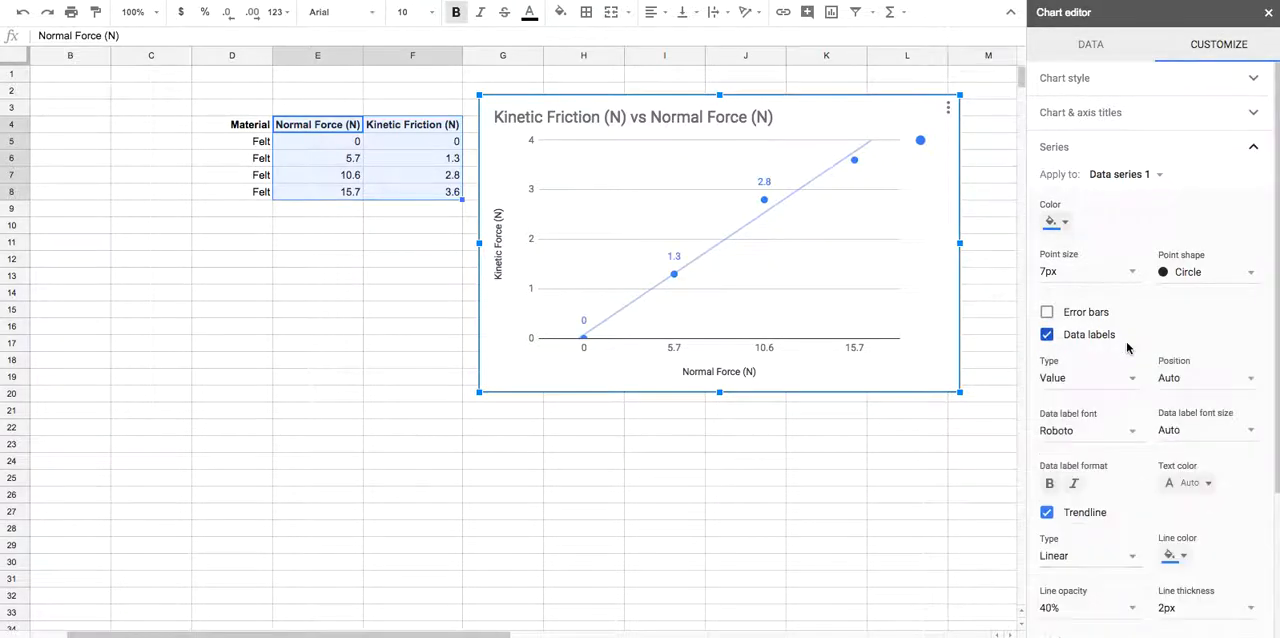
{"action": "scroll", "coordinate": [1045, 525], "scroll_direction": "down", "scroll_amount": 2}
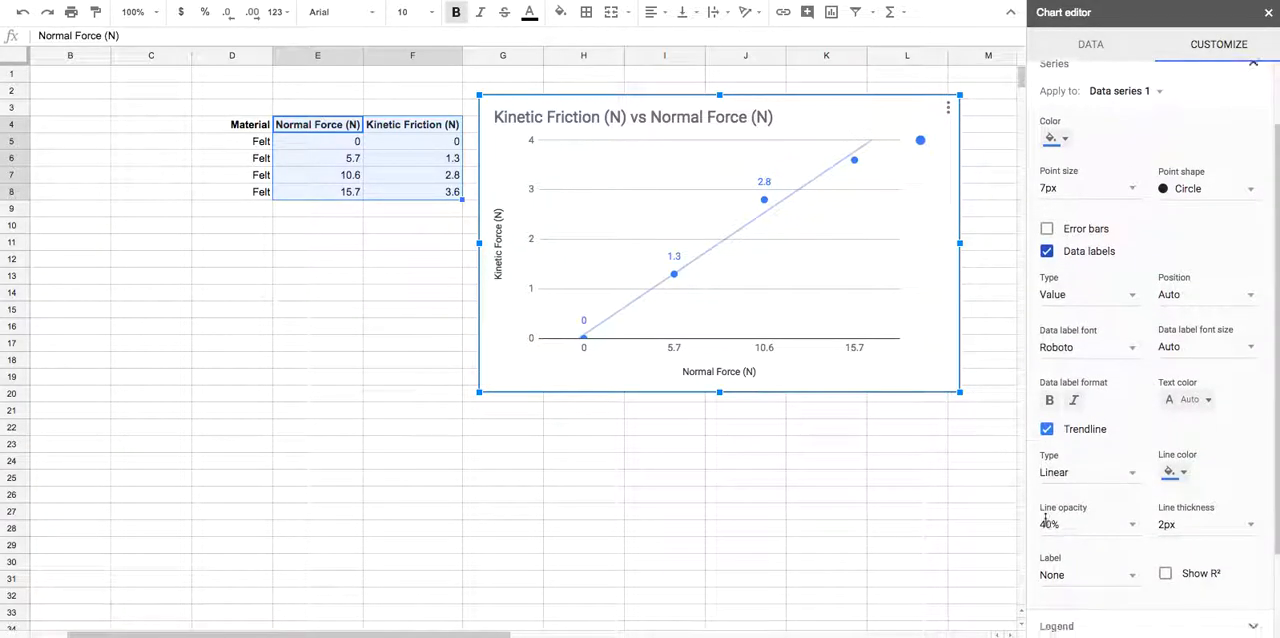
{"action": "left_click", "coordinate": [1094, 300]}
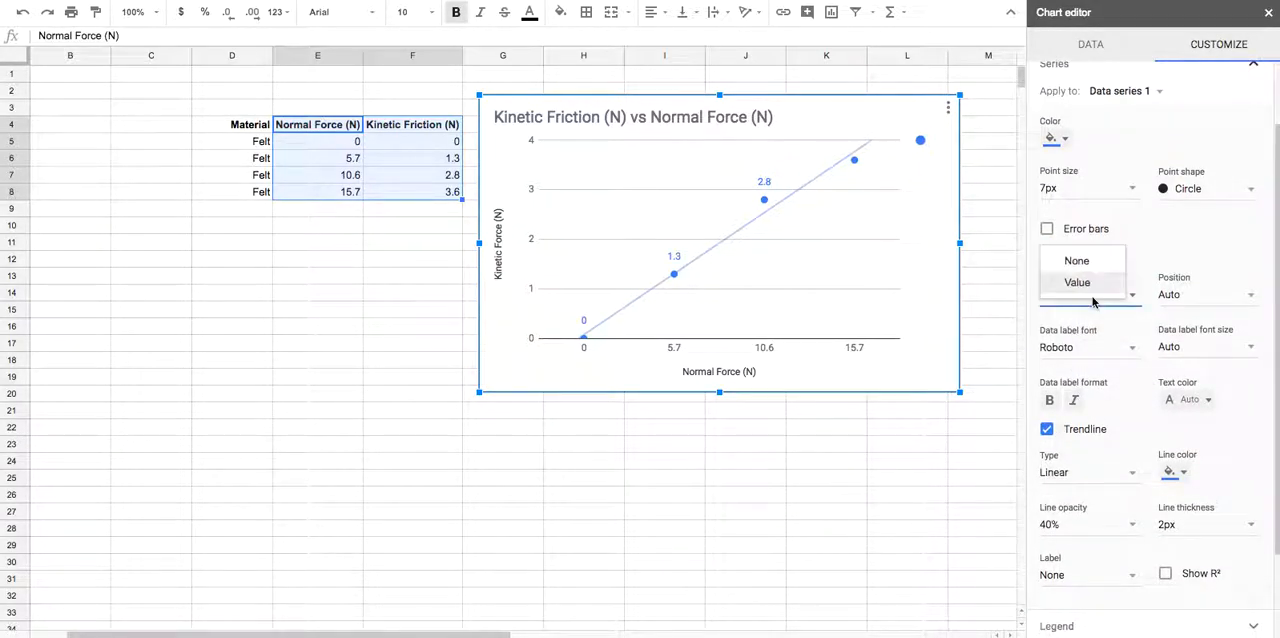
{"action": "left_click", "coordinate": [1078, 259]}
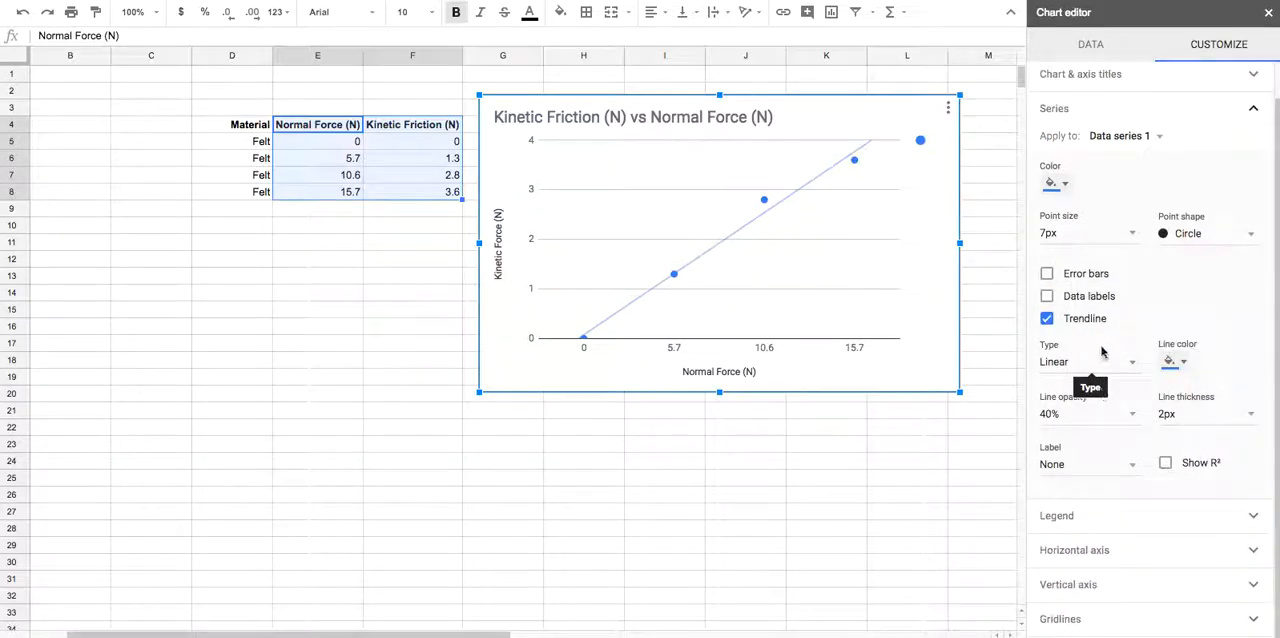
Label the trendline with its equation
{"action": "left_click", "coordinate": [1085, 465]}
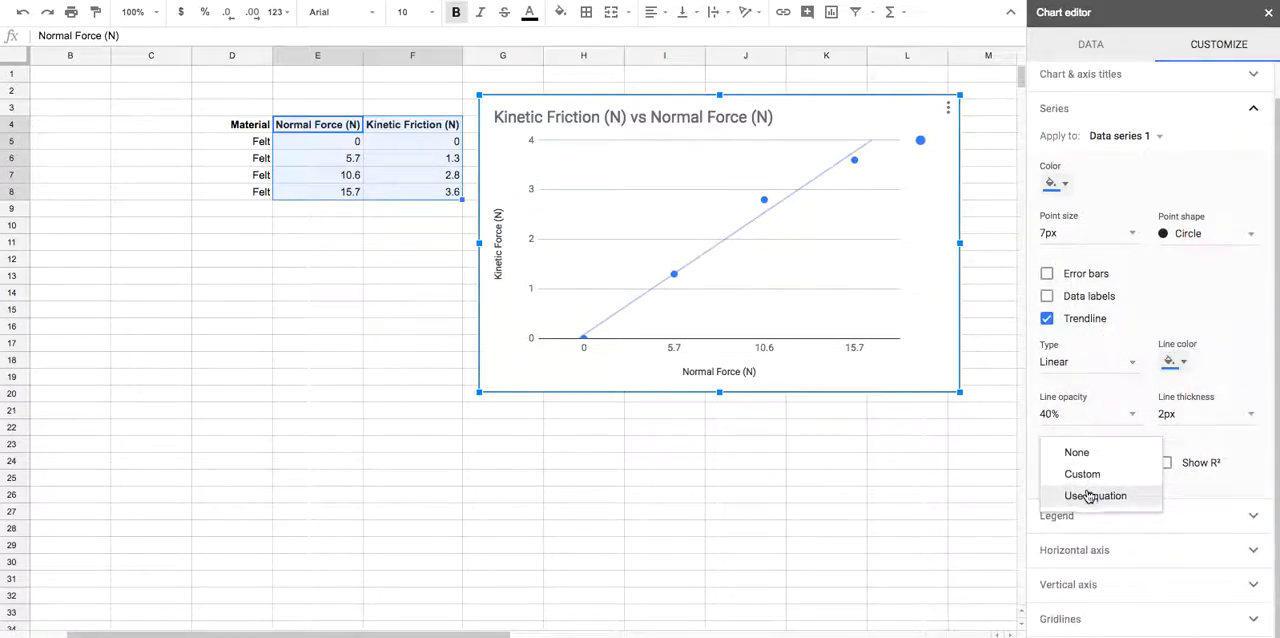
{"action": "left_click", "coordinate": [1088, 498]}
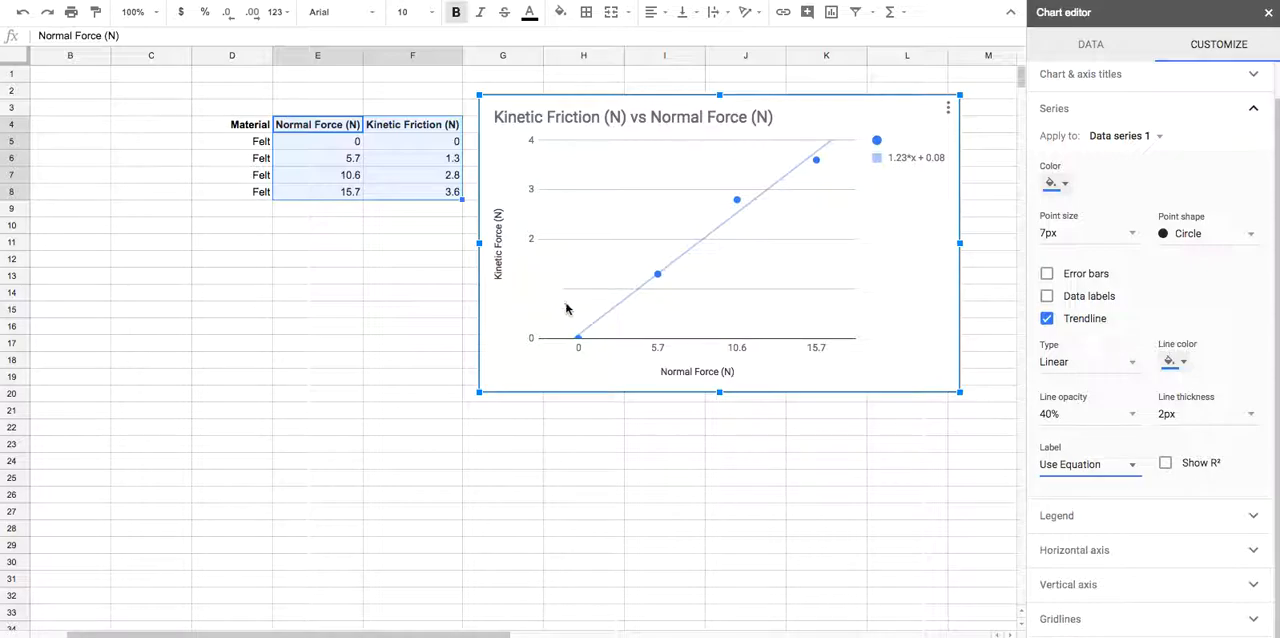
{"action": "mouse_move", "coordinate": [658, 280]}
Stop treating the horizontal axis labels as text and set that axis's minimum to 0
{"action": "left_click", "coordinate": [1067, 521]}
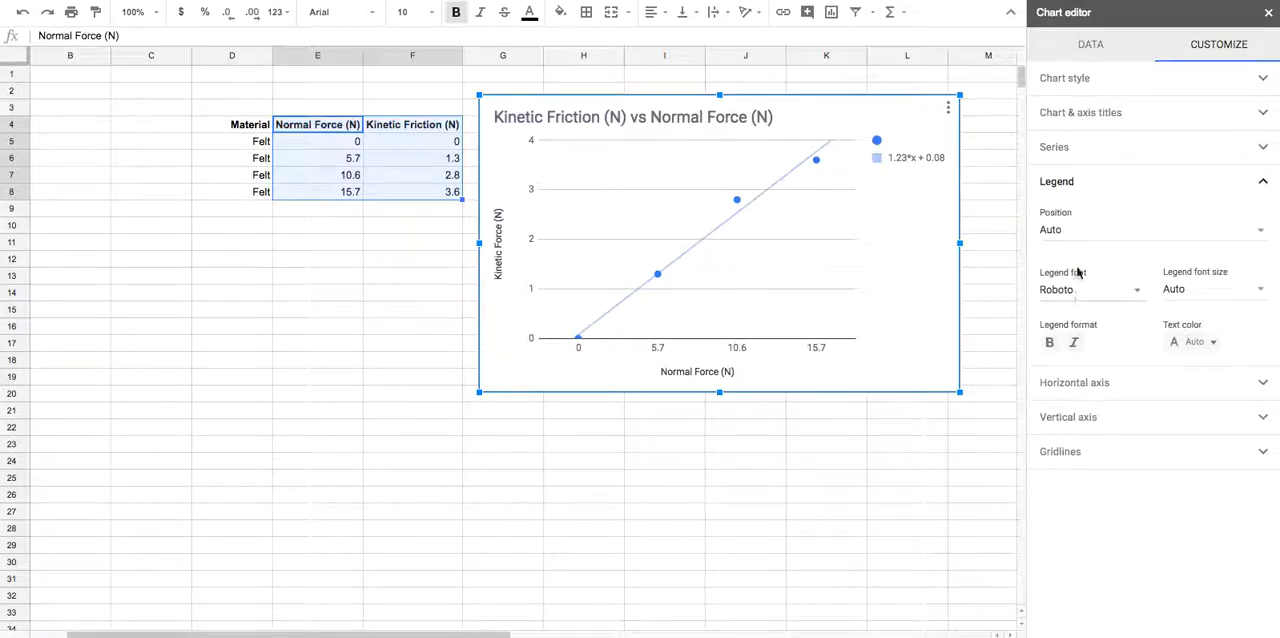
{"action": "left_click", "coordinate": [1063, 388]}
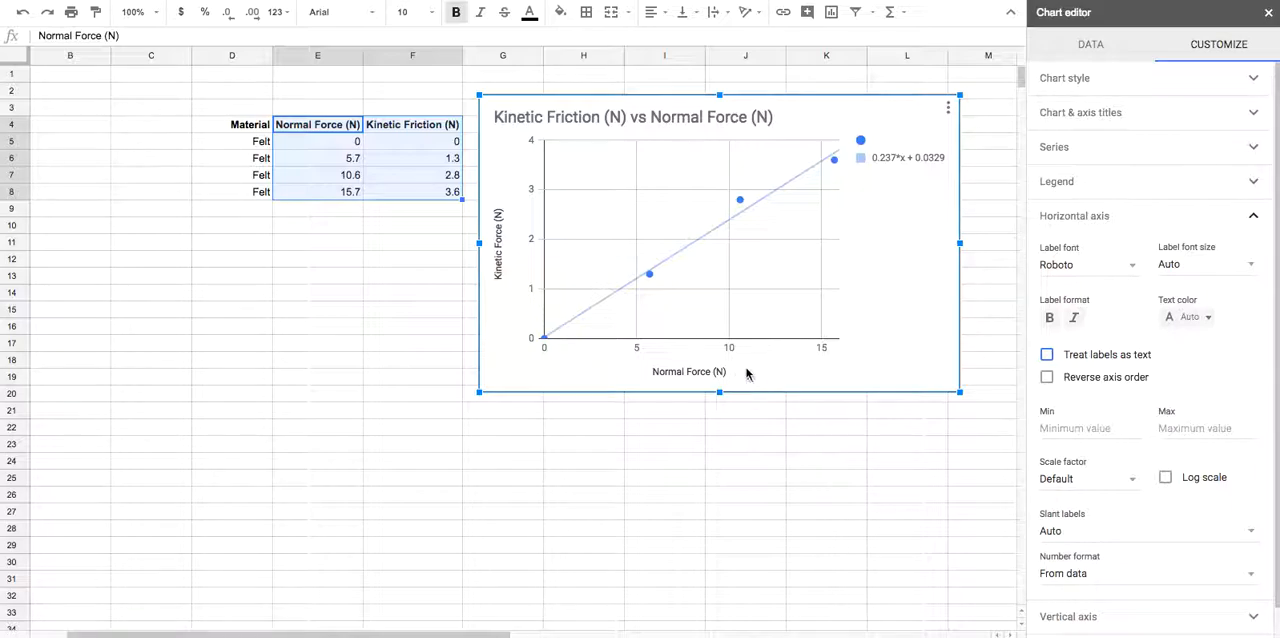
{"action": "scroll", "coordinate": [1105, 433], "scroll_direction": "down", "scroll_amount": 1}
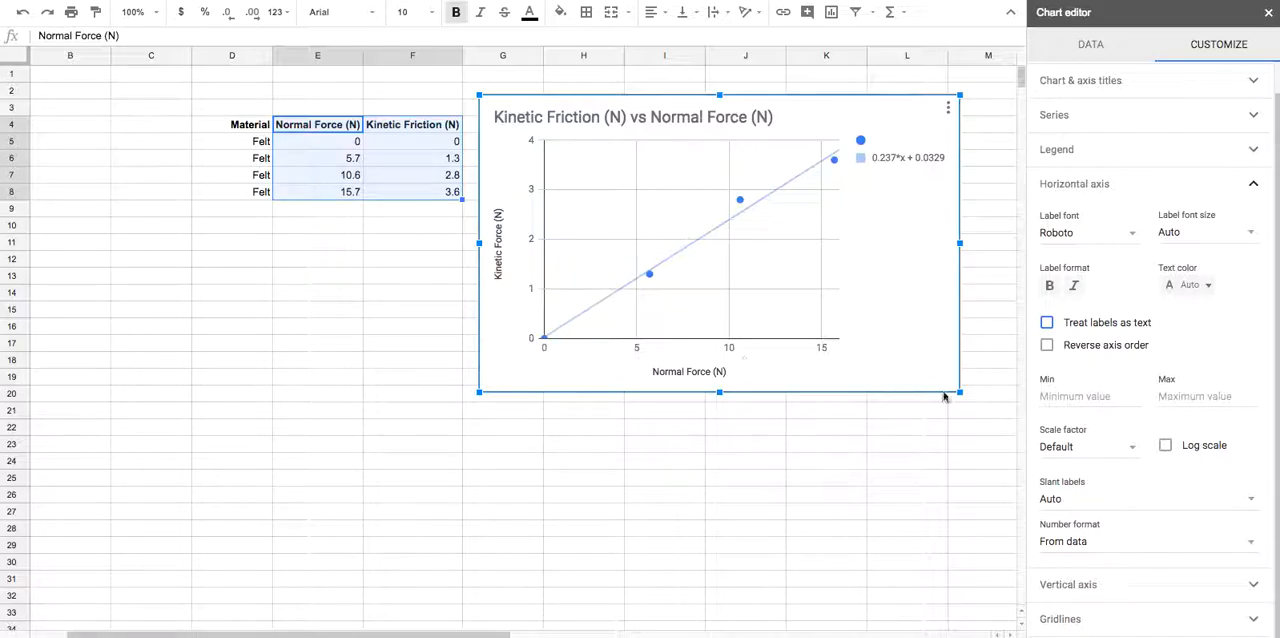
{"action": "left_click", "coordinate": [1080, 396]}
{"action": "type", "text": "0"}
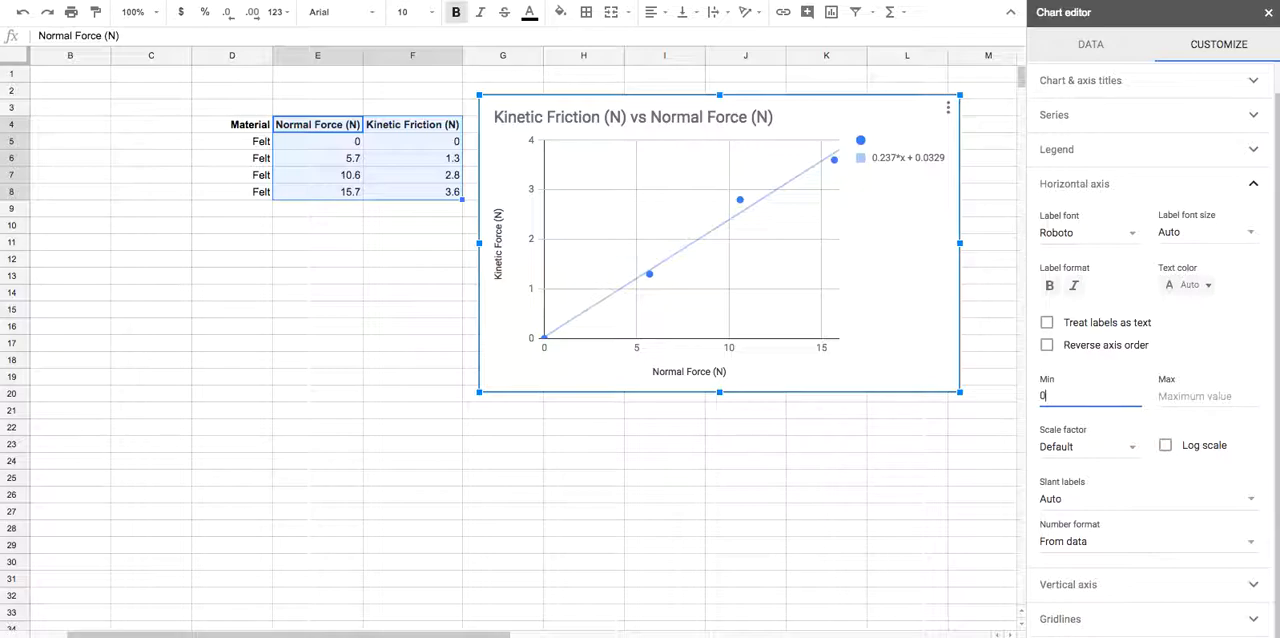
Set the vertical axis minimum to 0
{"action": "scroll", "coordinate": [1072, 511], "scroll_direction": "down", "scroll_amount": 1}
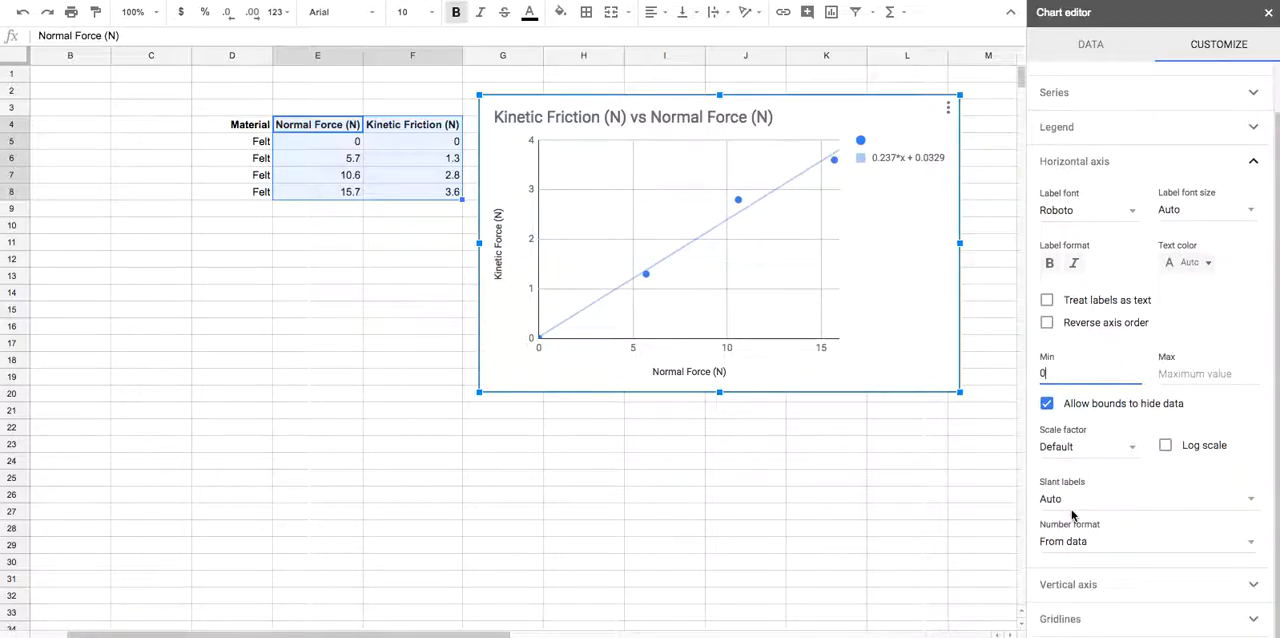
{"action": "left_click", "coordinate": [1070, 588]}
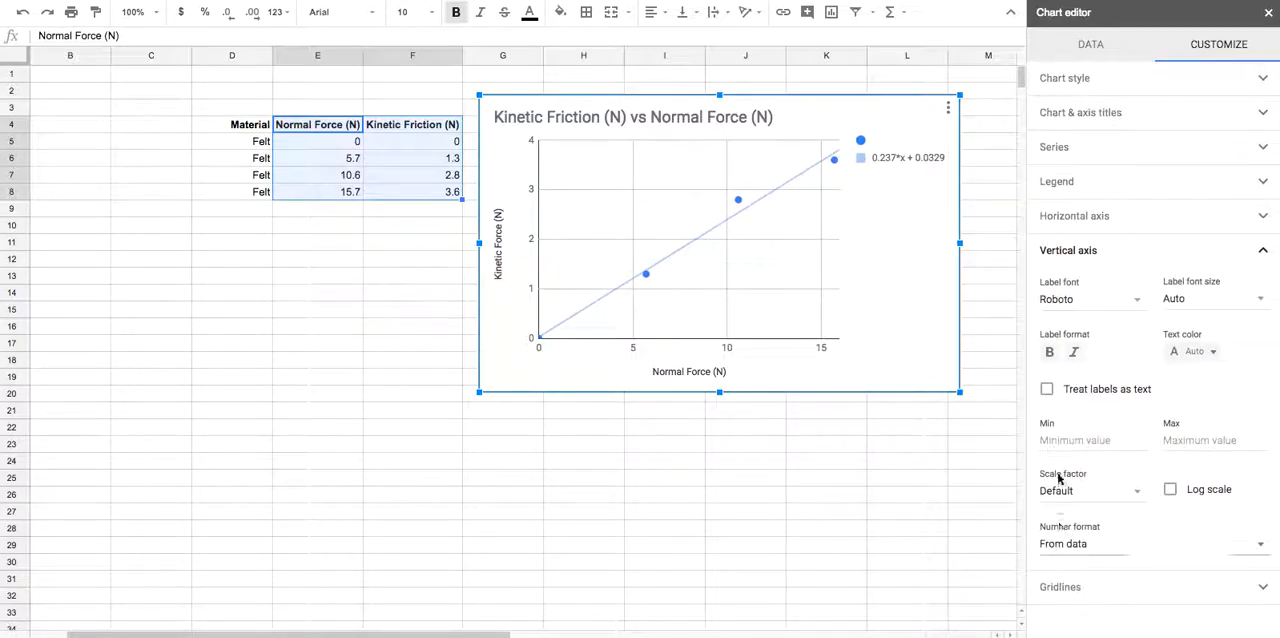
{"action": "left_click", "coordinate": [1055, 441]}
{"action": "type", "text": "0"}
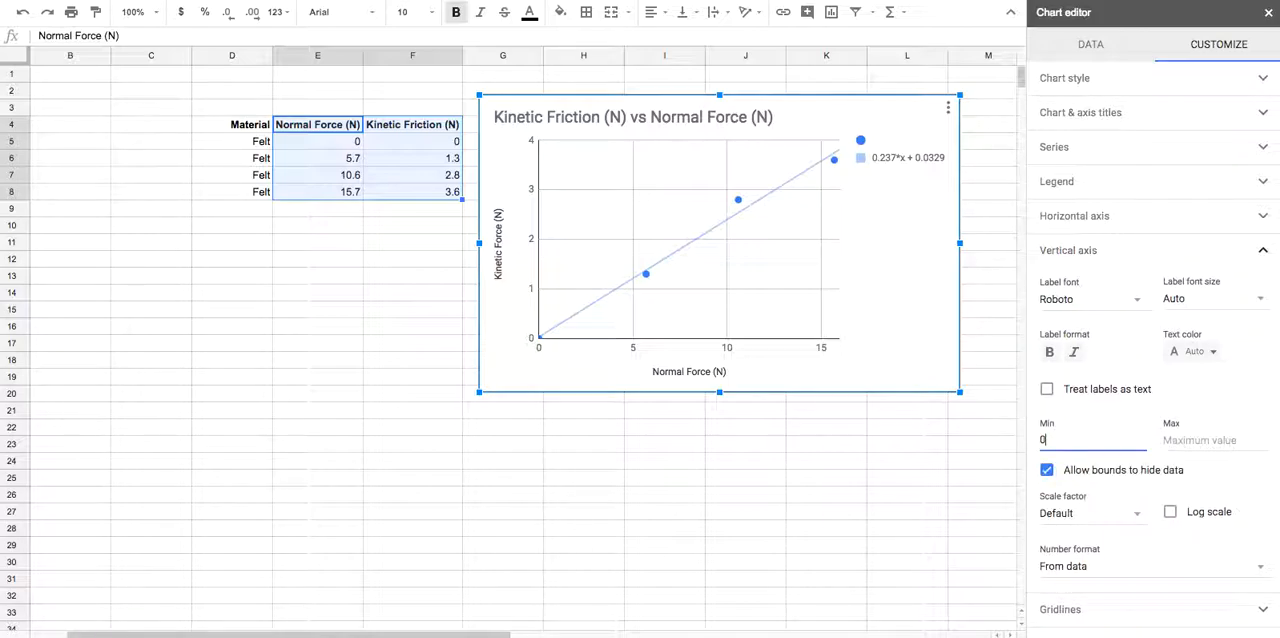
Set the vertical axis minor gridline count to 1, and leave the chart editor with the chart deselected
{"action": "left_click", "coordinate": [1075, 612]}
{"action": "left_click", "coordinate": [1060, 408]}
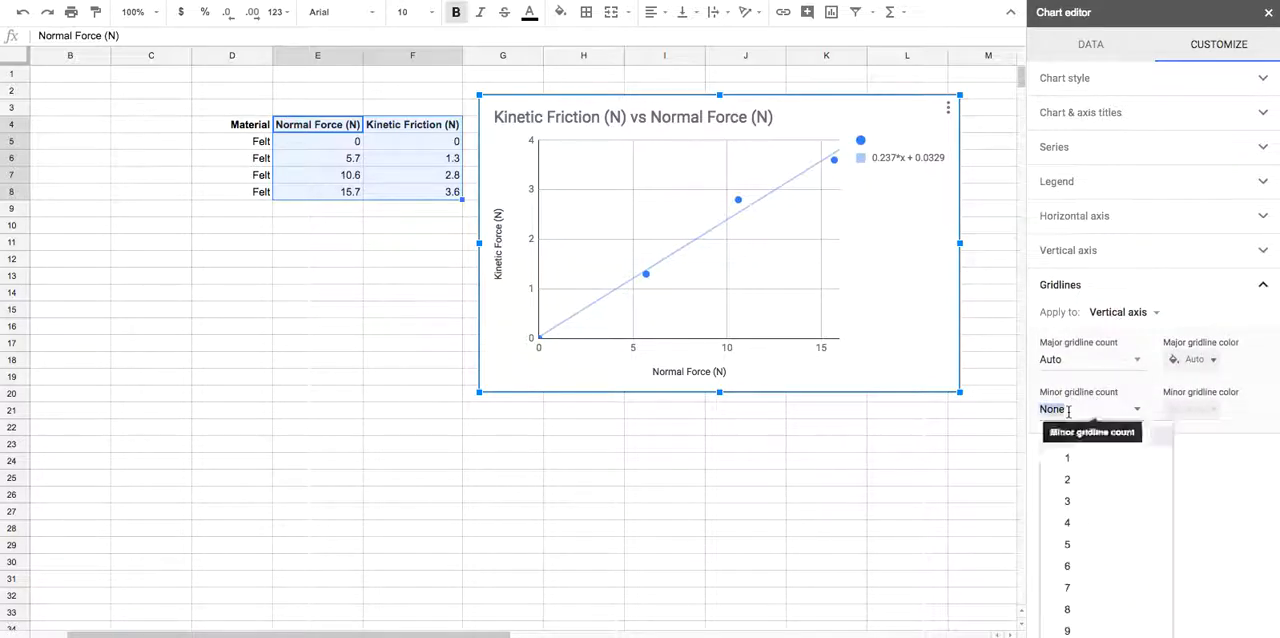
{"action": "left_click", "coordinate": [1064, 459]}
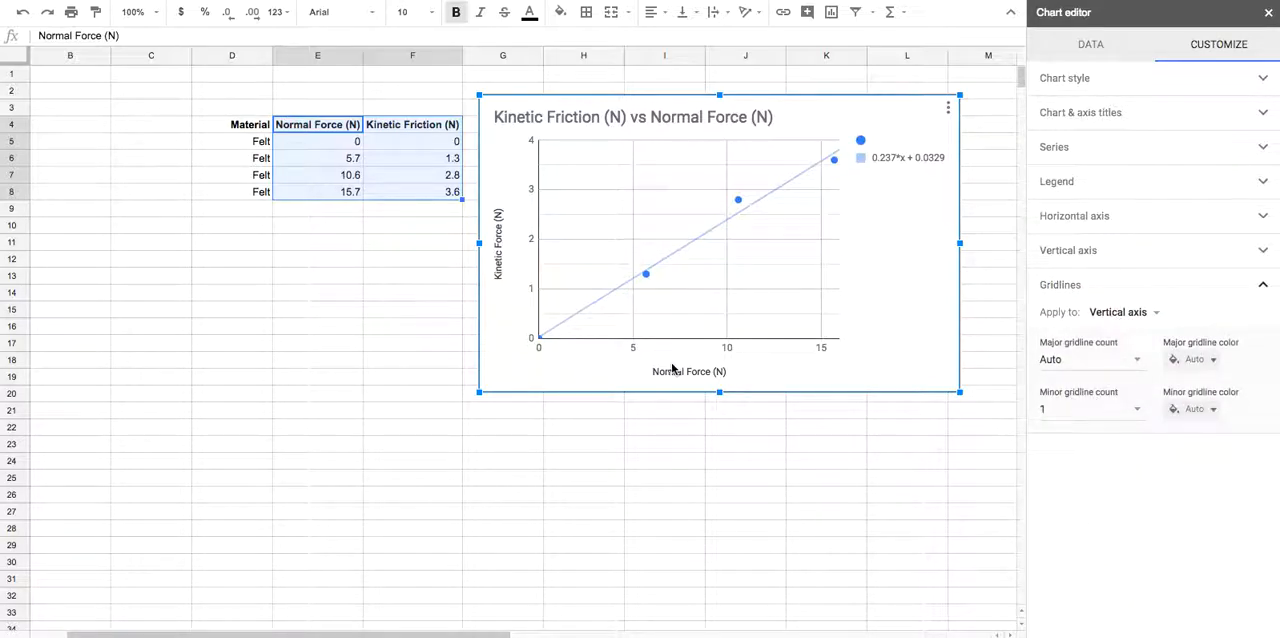
{"action": "left_click", "coordinate": [490, 435]}
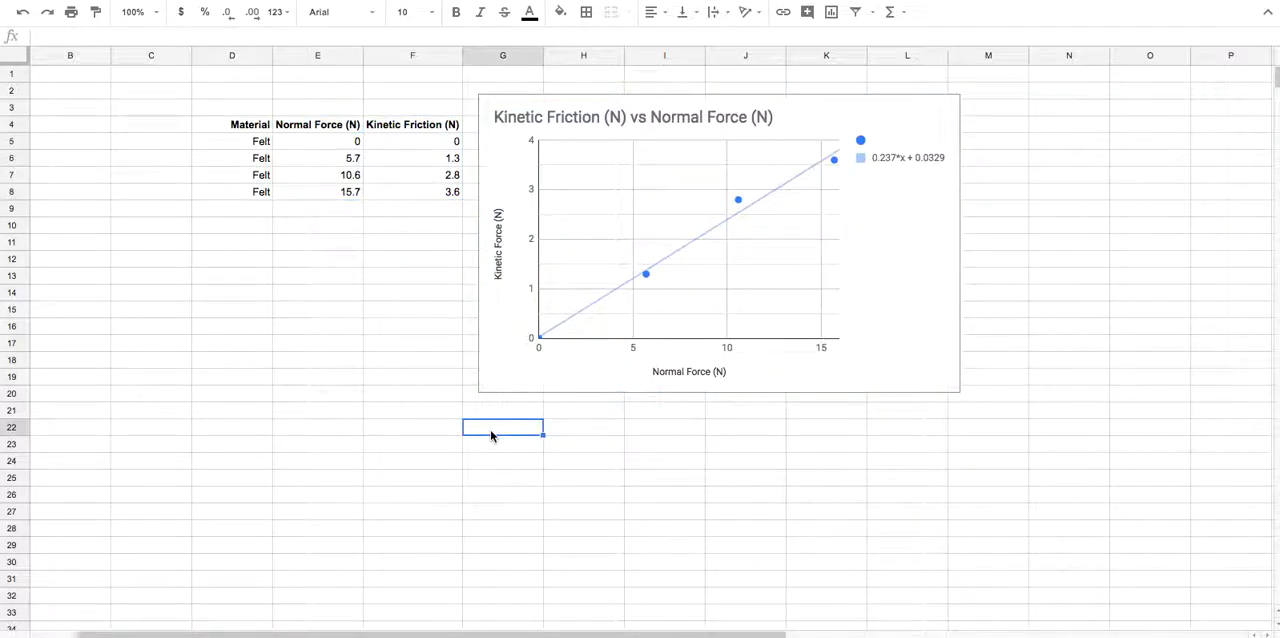
{"action": "left_click", "coordinate": [517, 380]}
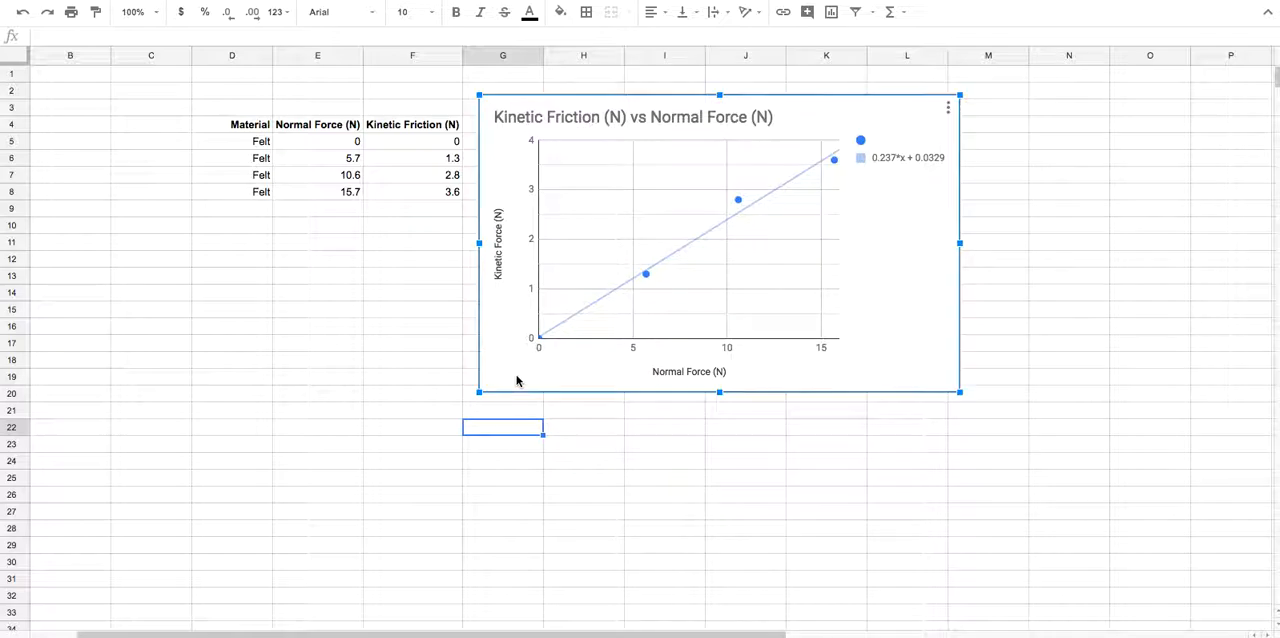
{"action": "key", "text": "Escape"}
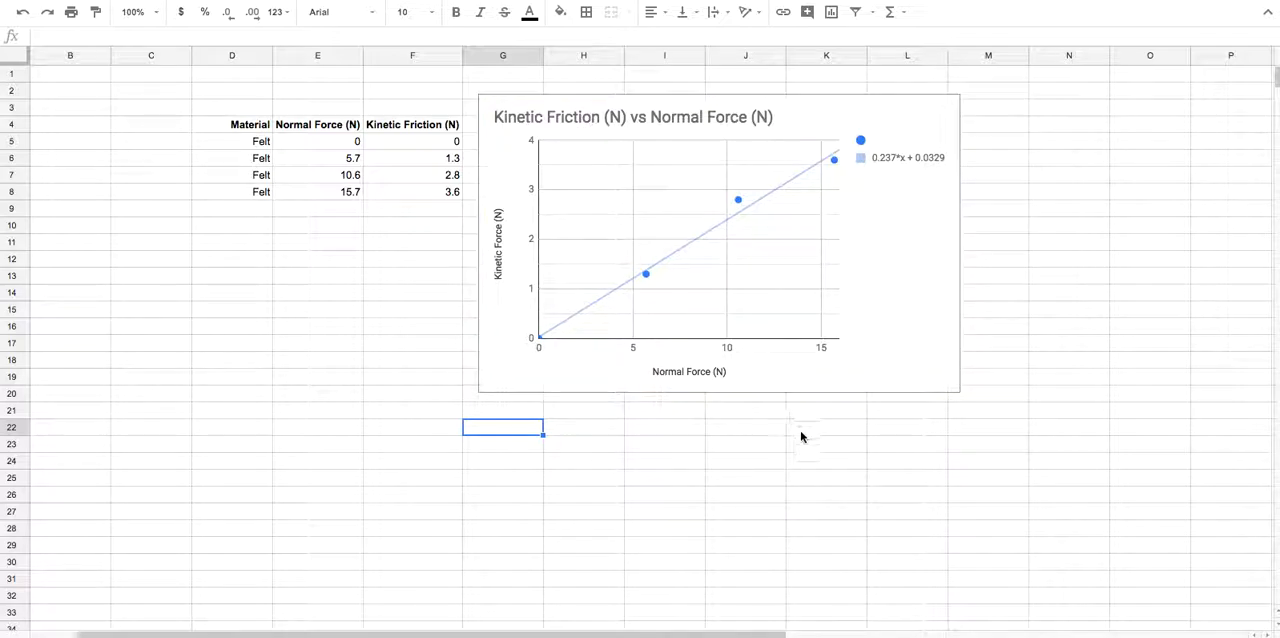